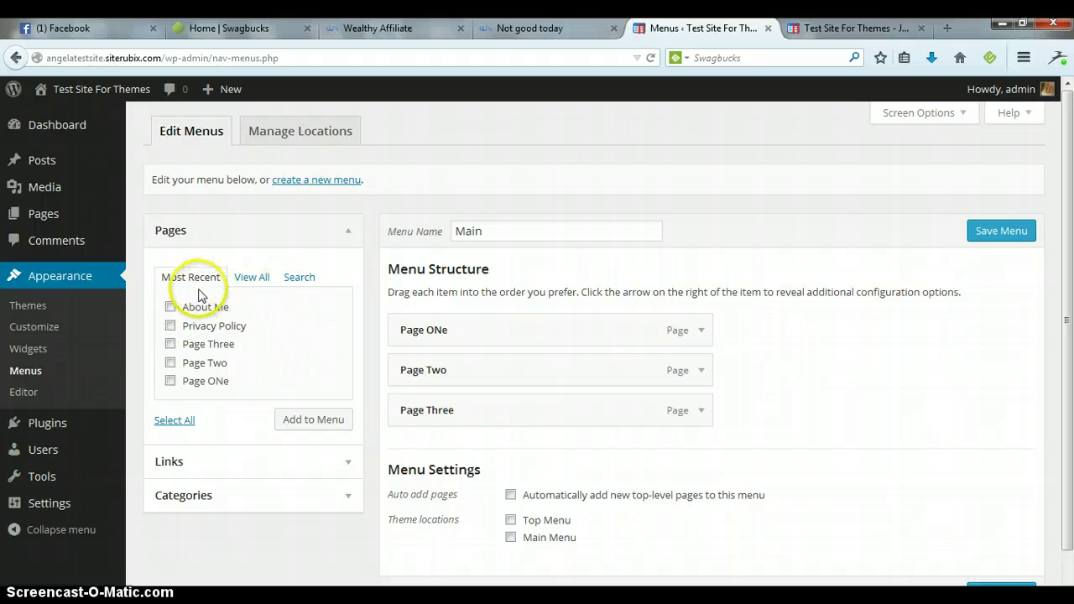
Step: Append About Me and Privacy Policy to the Main menu, save it, and open the site front page
click(169, 309)
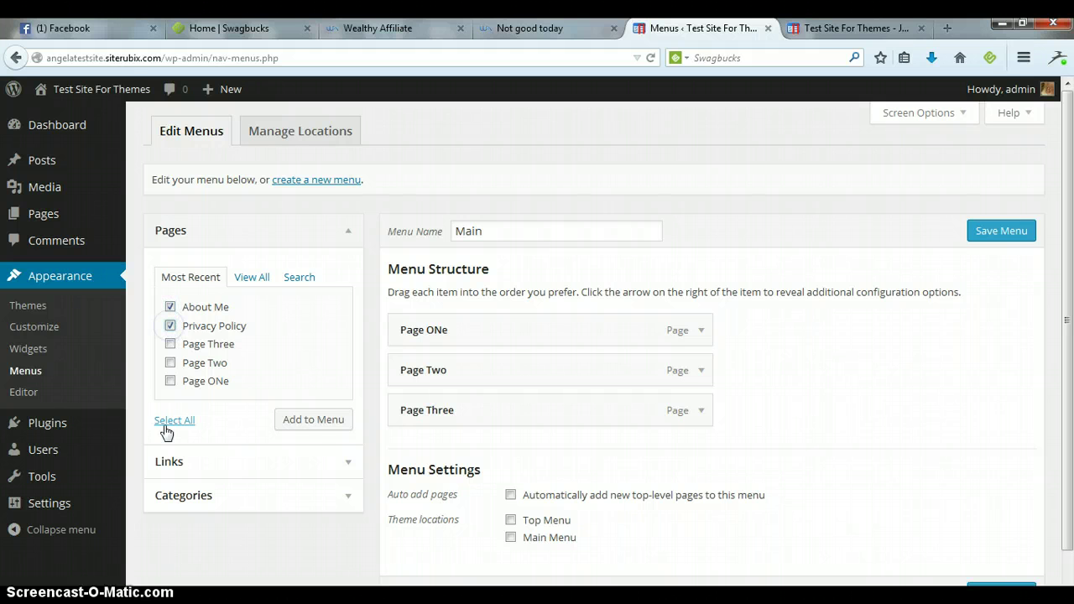
click(313, 420)
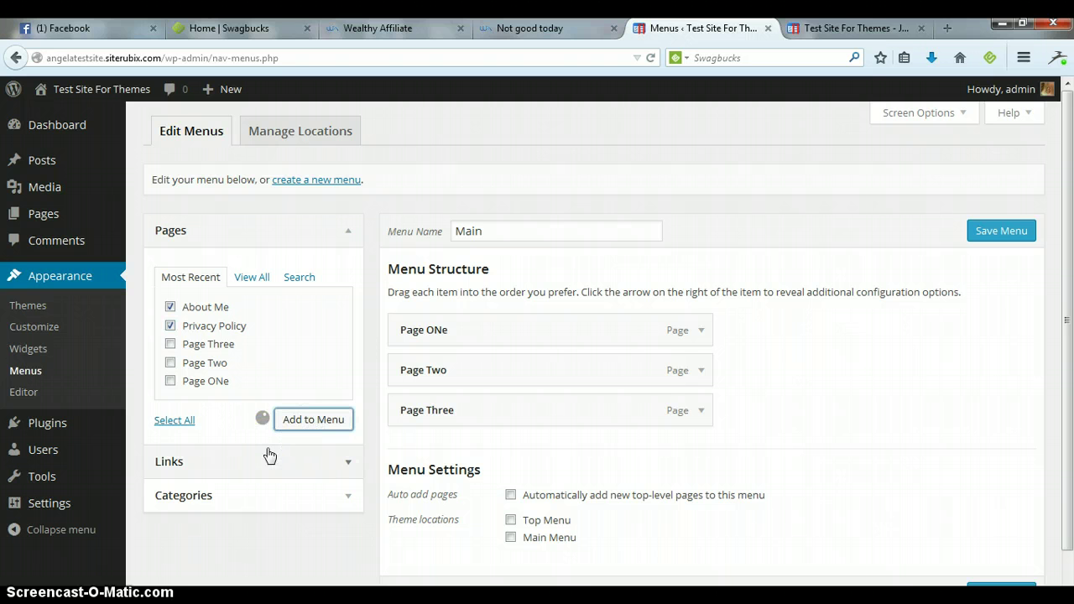
click(1002, 231)
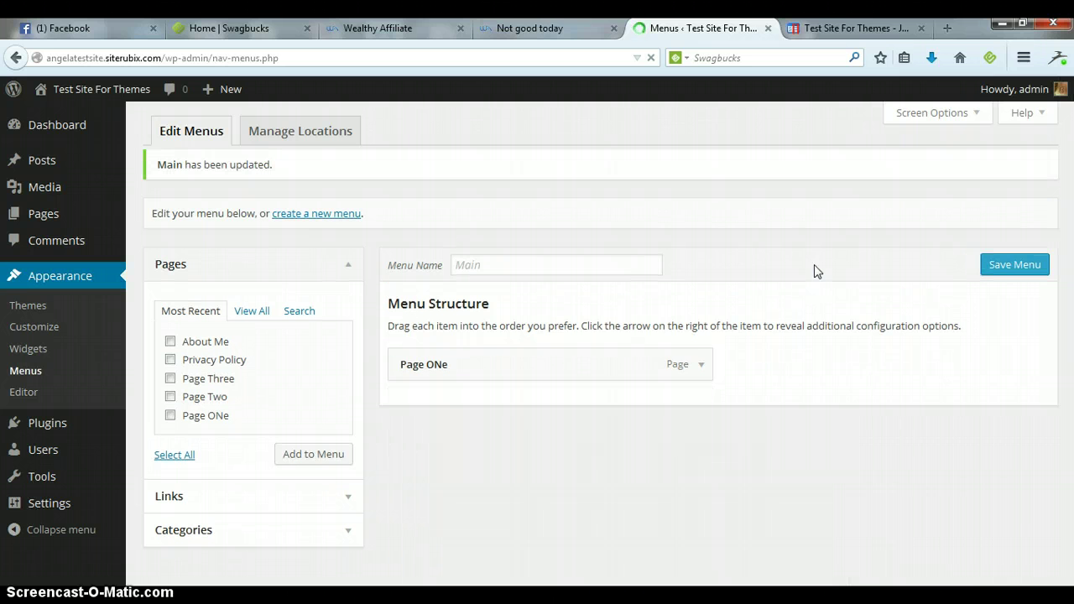
click(803, 225)
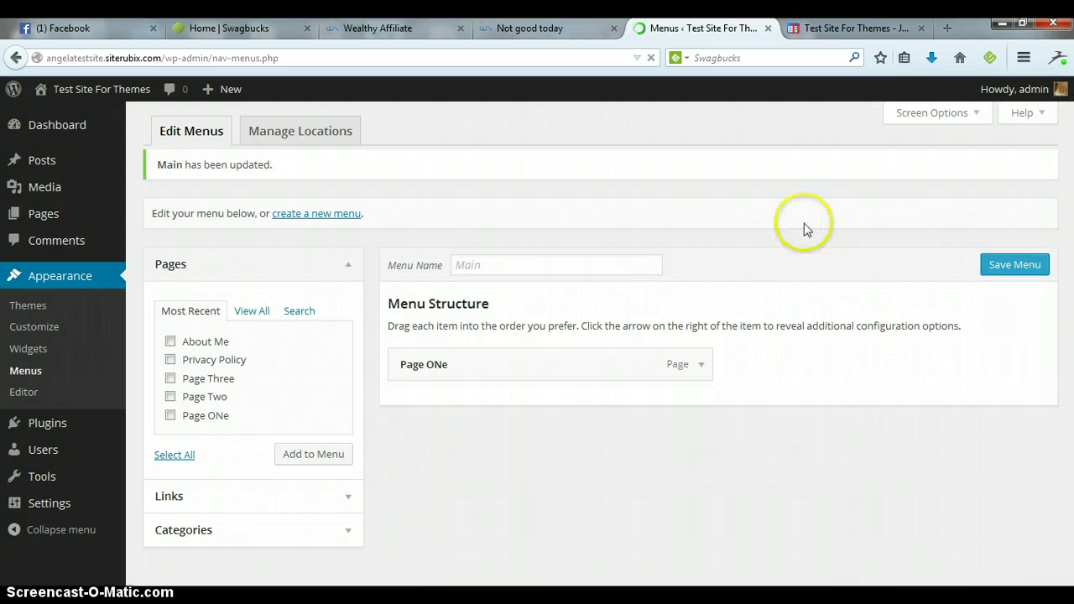
click(834, 28)
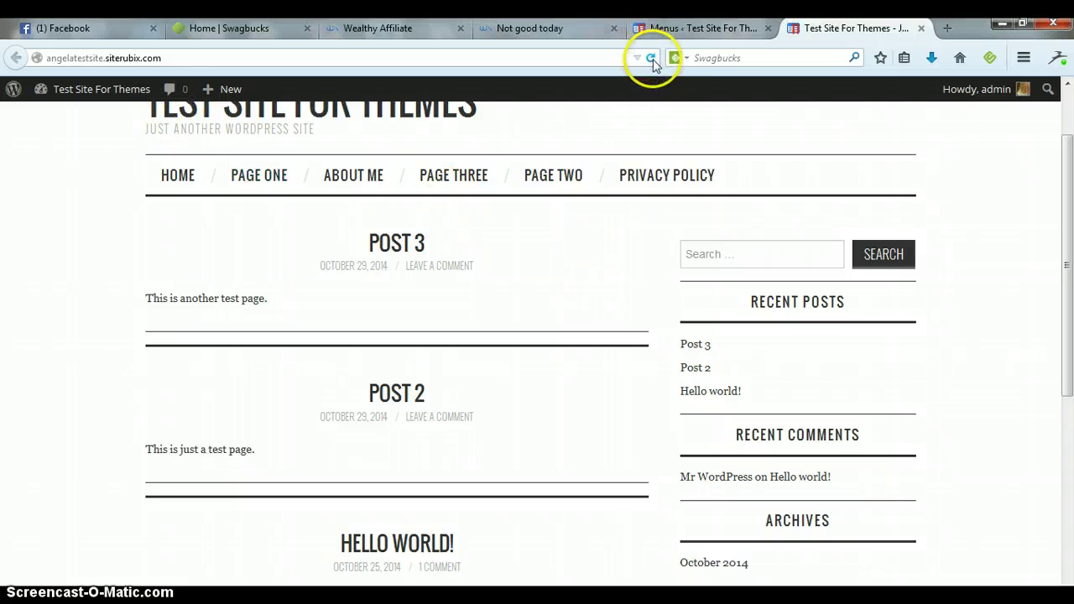
click(651, 59)
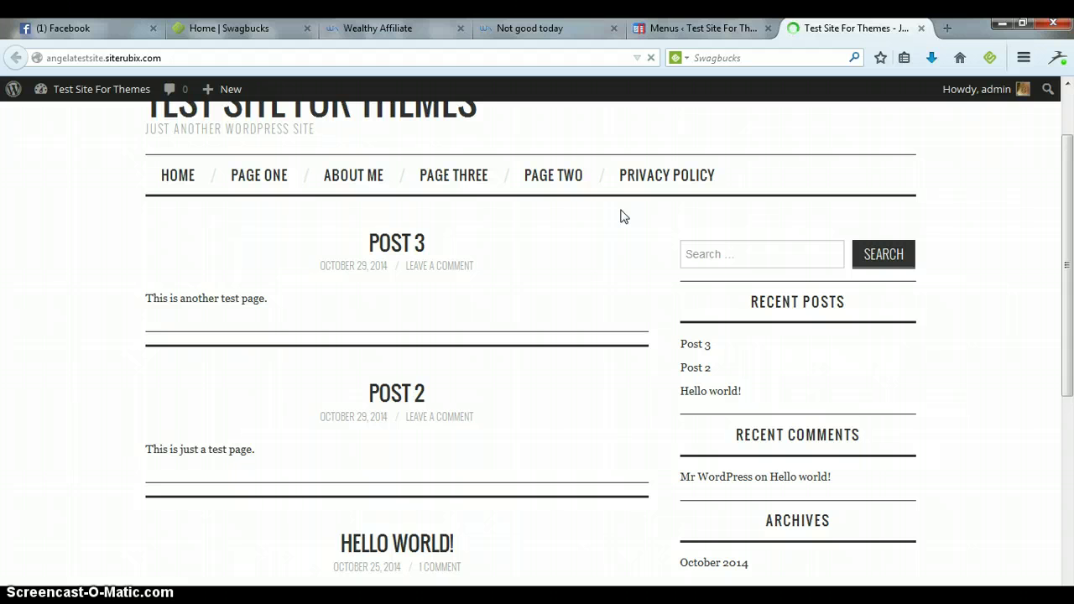
drag(622, 217, 682, 205)
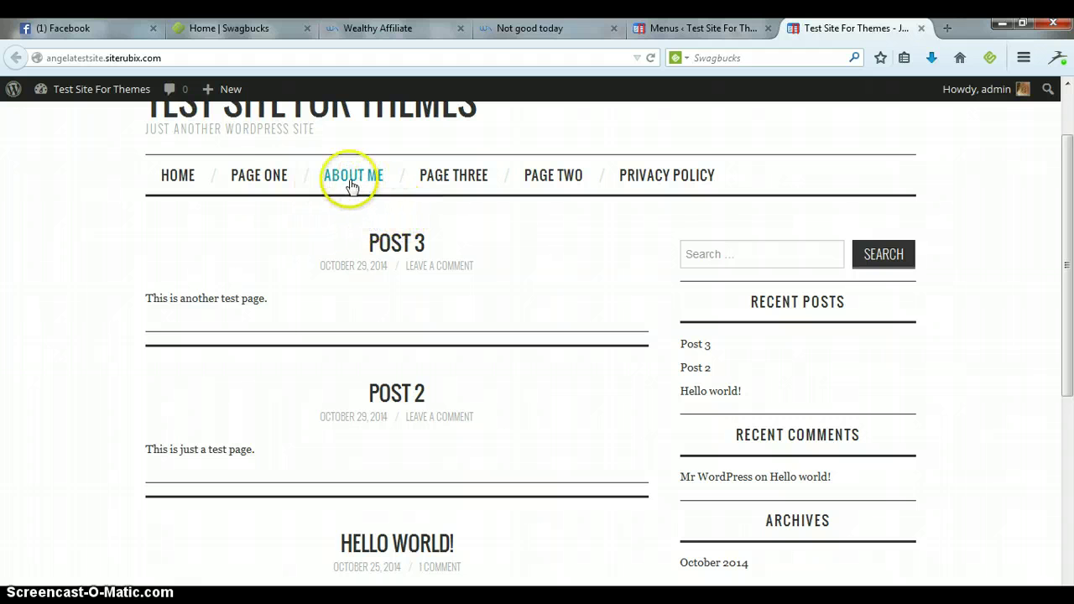
click(701, 29)
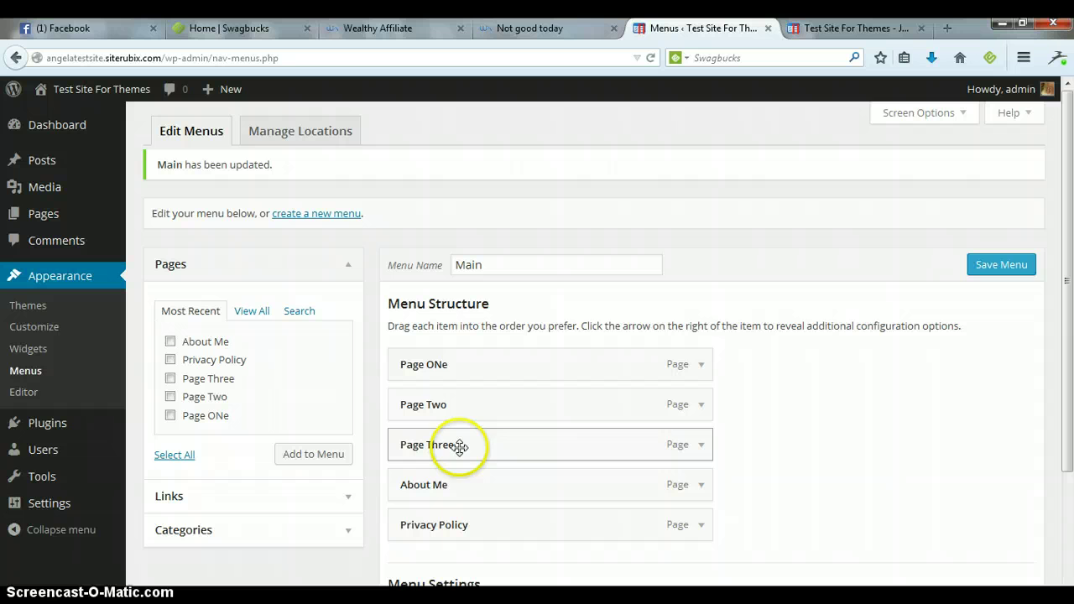
Step: Change the first item's navigation label from 'Page ONe' to 'Page One' and save the menu
click(701, 365)
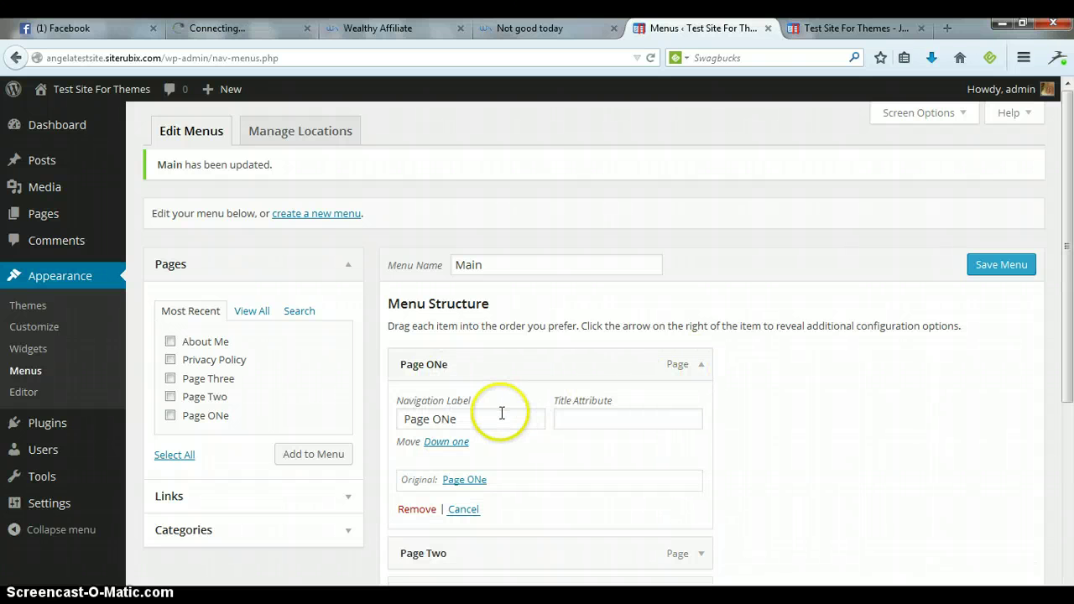
click(454, 421)
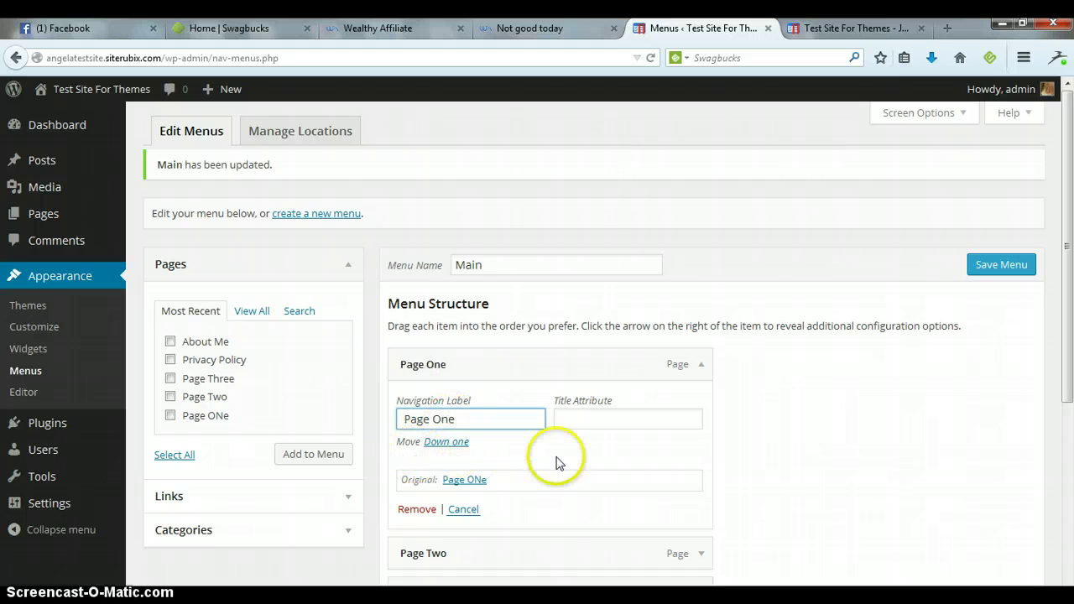
click(763, 484)
click(998, 266)
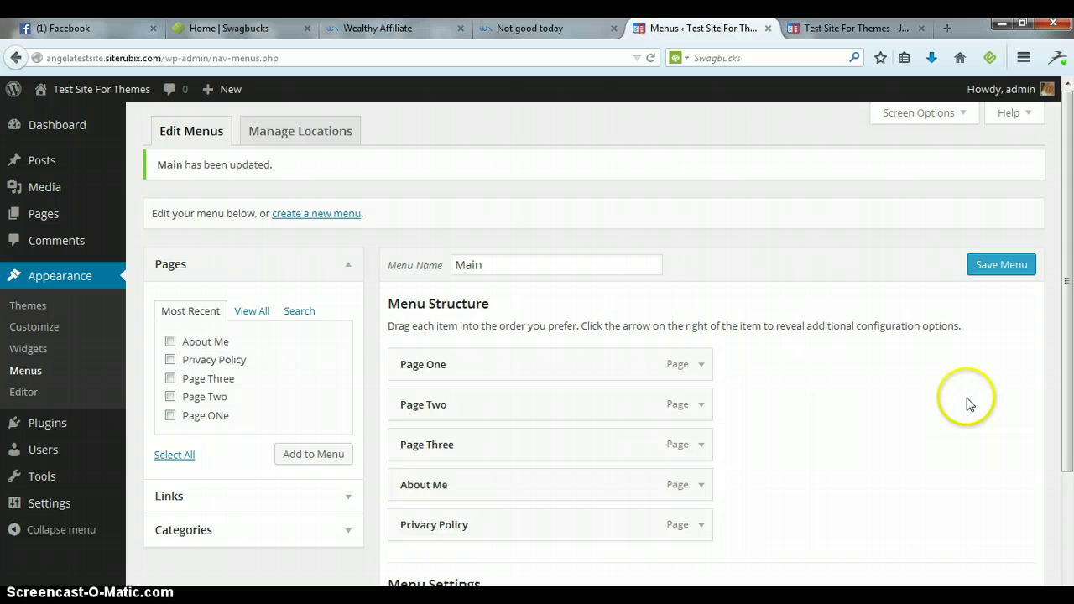
Step: Remove the Privacy Policy item and save, leaving four pages ending with About Me
scroll(808, 428, down, 2)
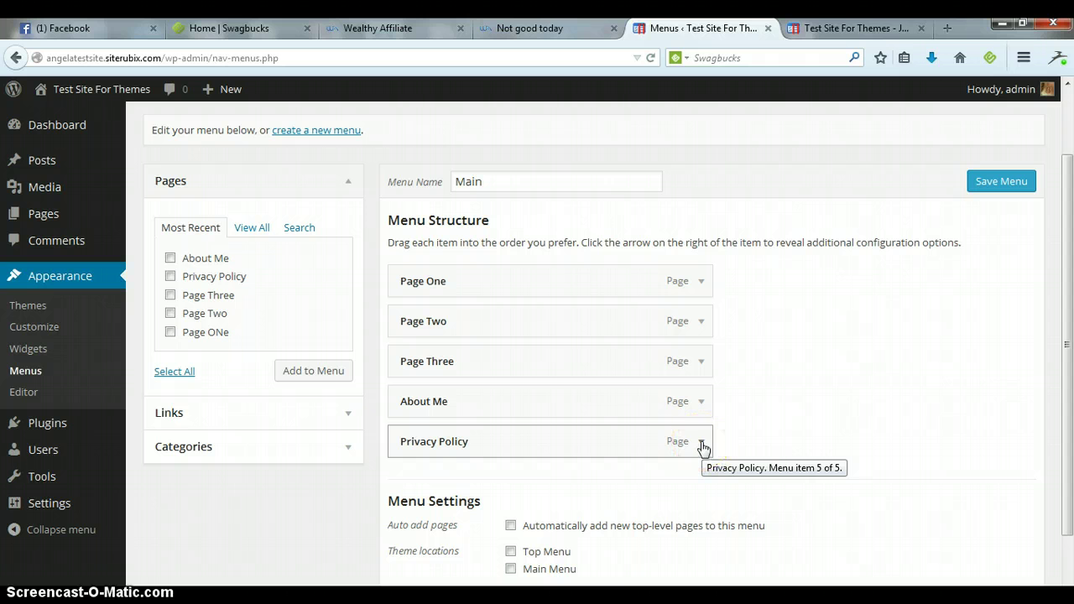
click(701, 442)
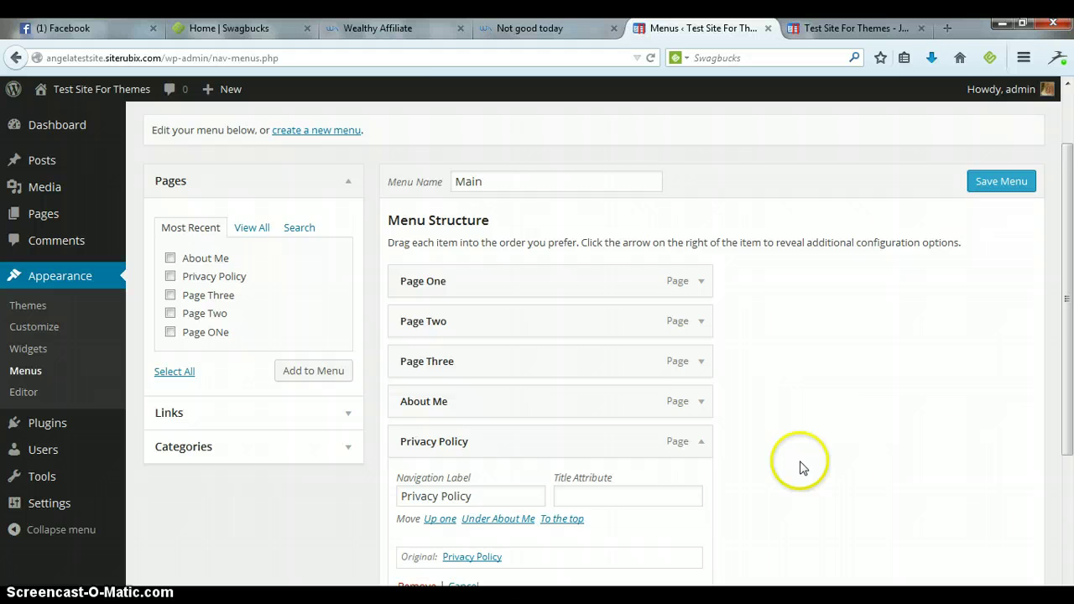
scroll(799, 465, down, 3)
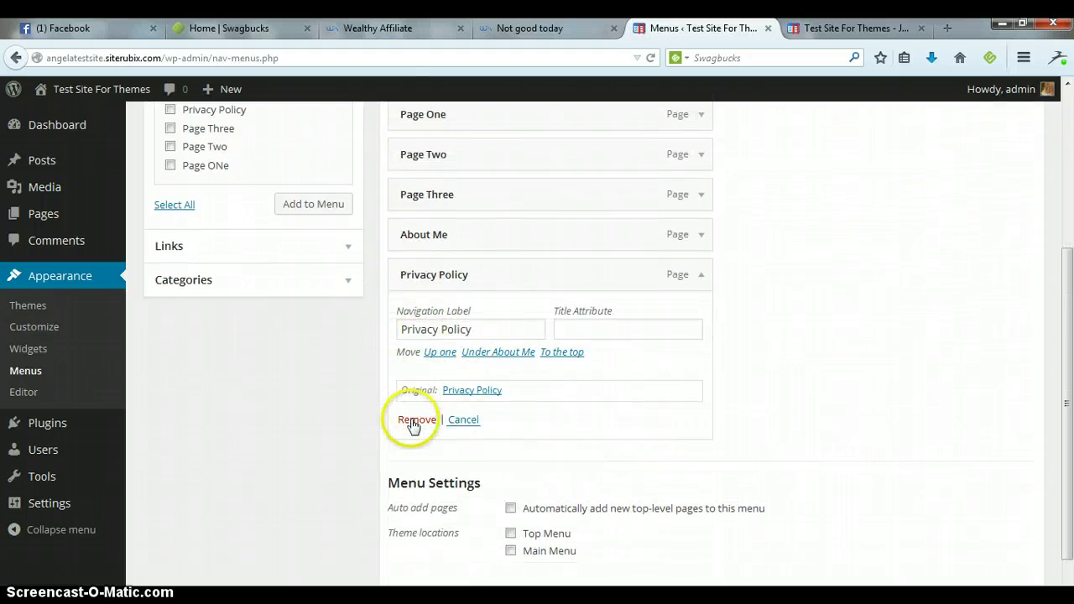
click(414, 424)
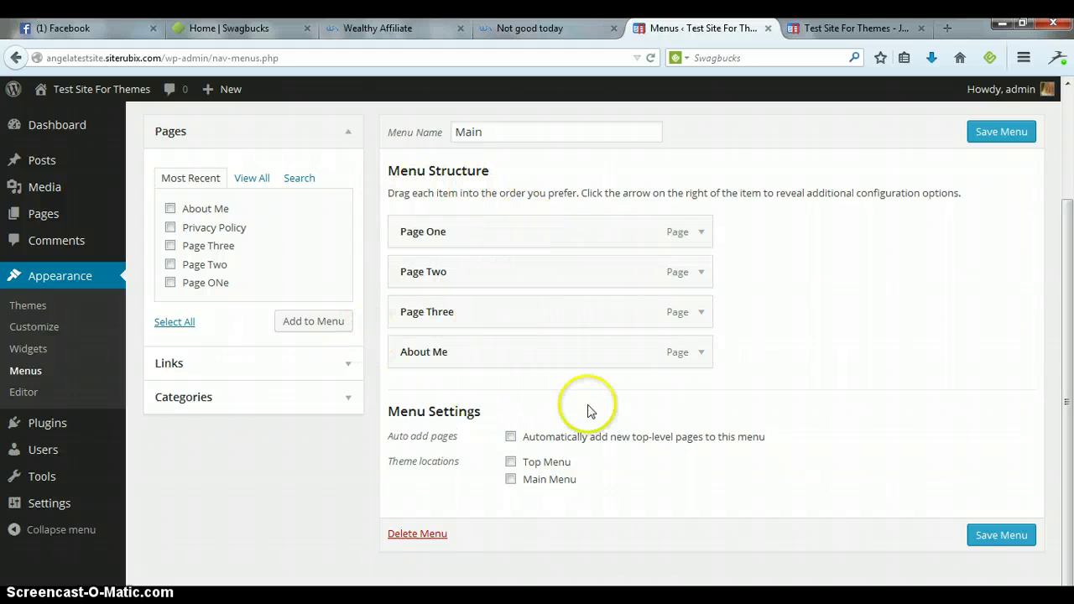
click(999, 136)
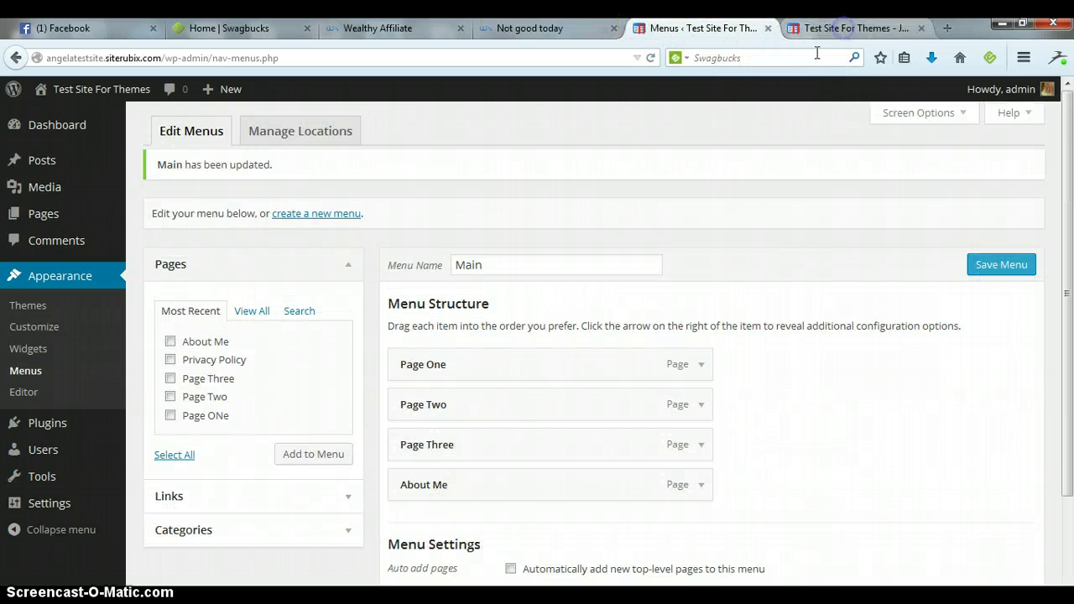
Step: Reload the live site and open Privacy Policy, which still appears in its navigation
click(844, 27)
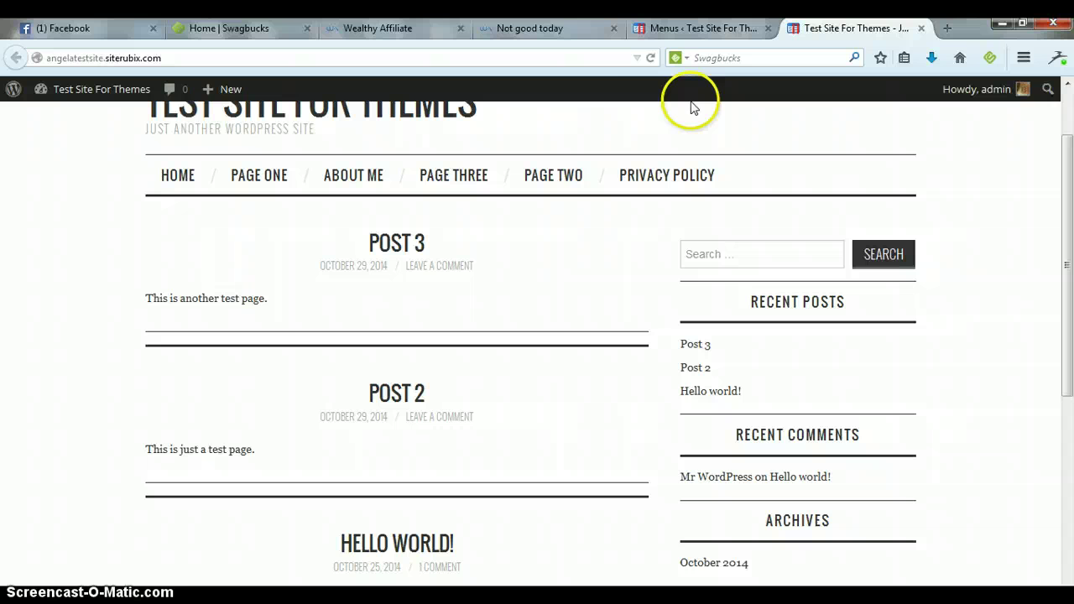
click(651, 58)
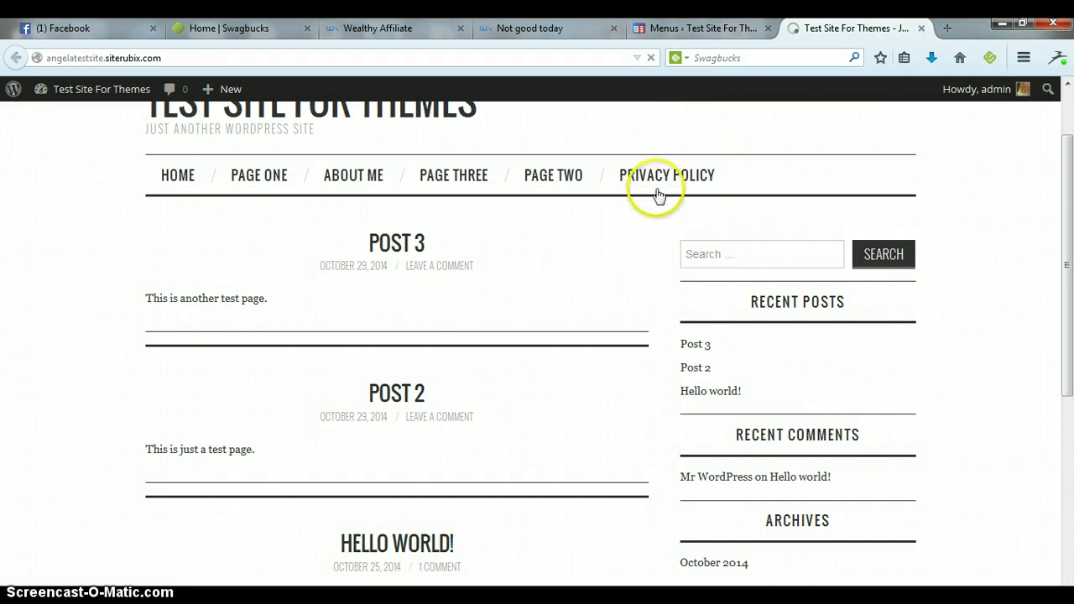
click(715, 175)
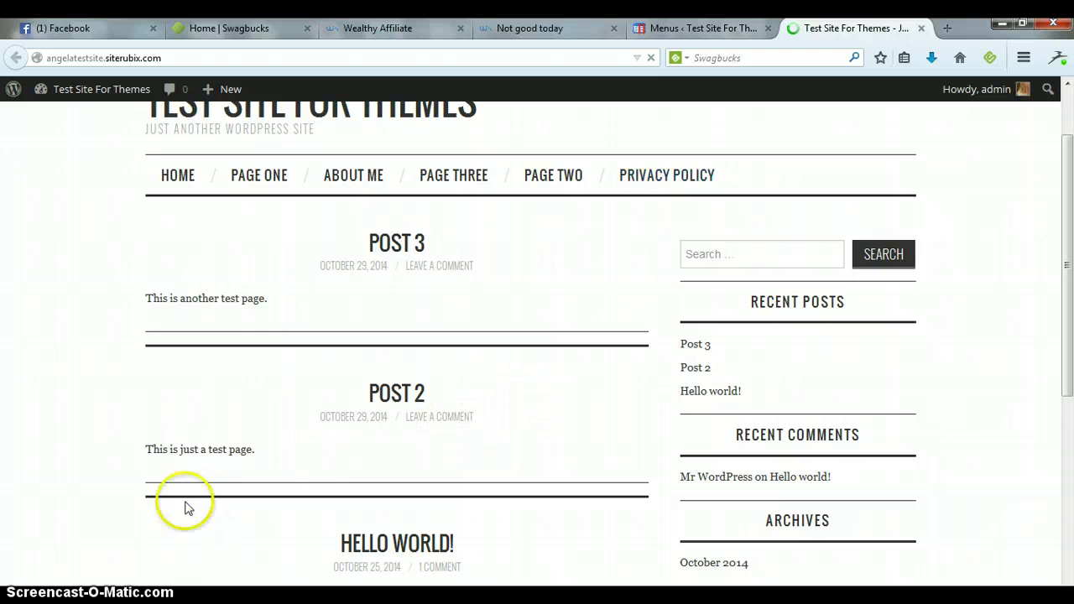
Step: Go back to the Menus admin page
click(87, 495)
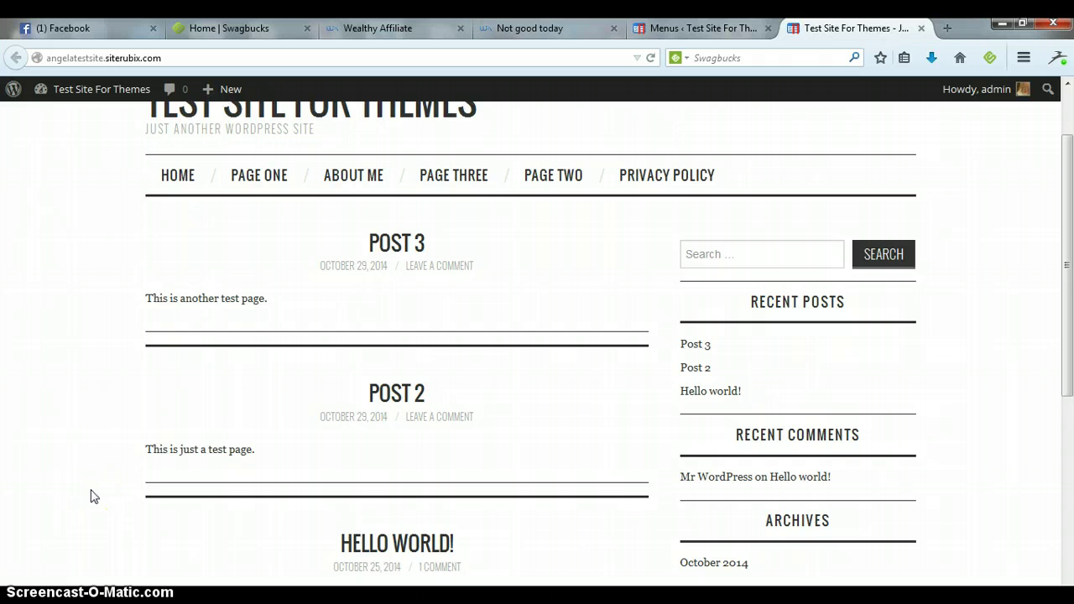
click(89, 501)
key(ctrl+shift+Tab)
click(887, 443)
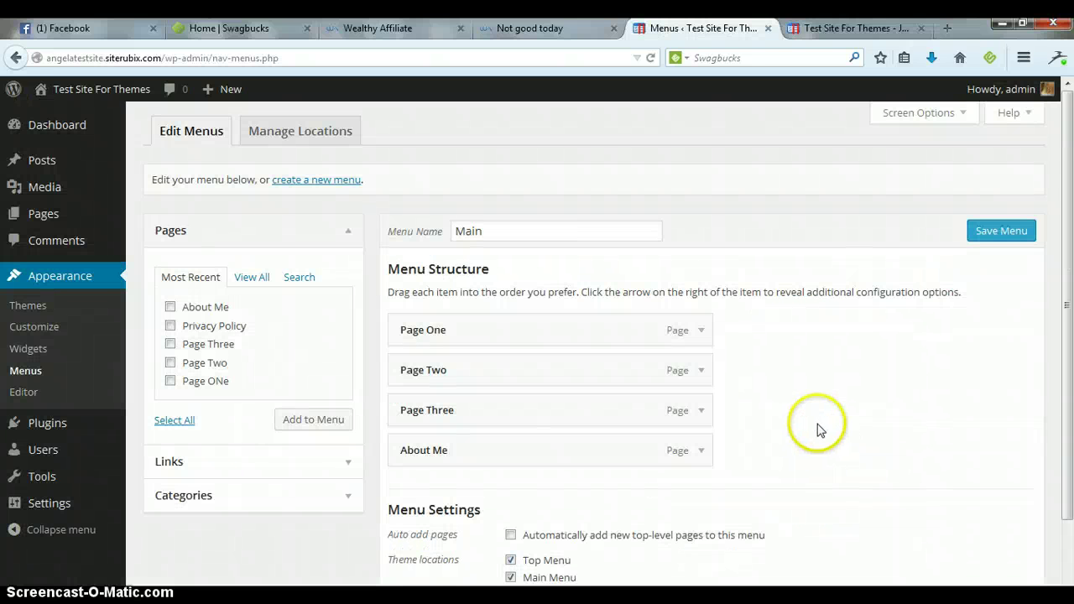
Step: Review the Main menu (Page One, Page Two, Page Three, About Me) and go to Manage Locations
click(544, 223)
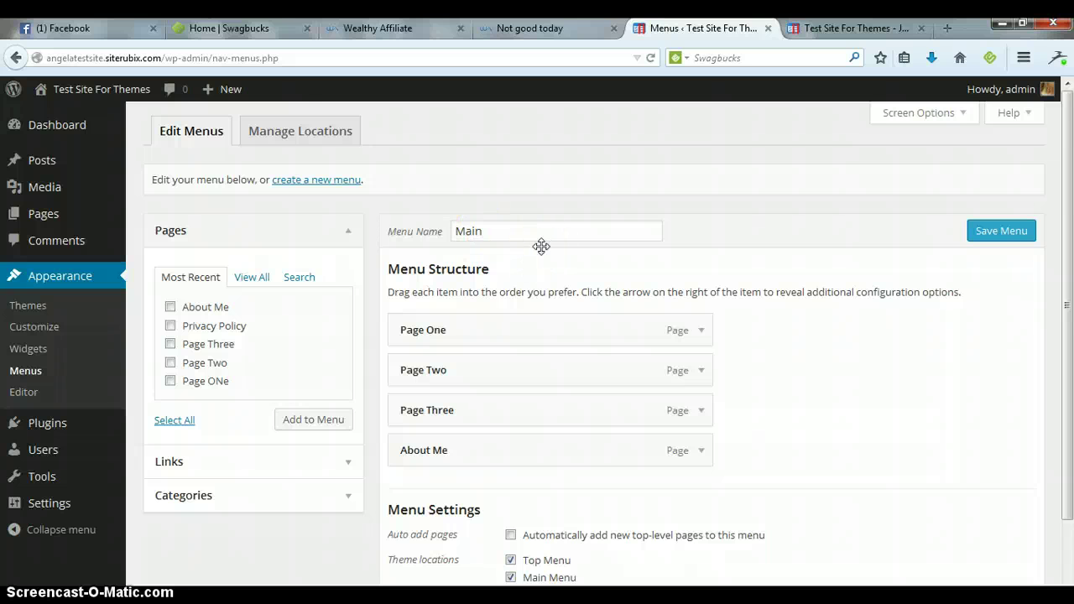
scroll(298, 132, down, 2)
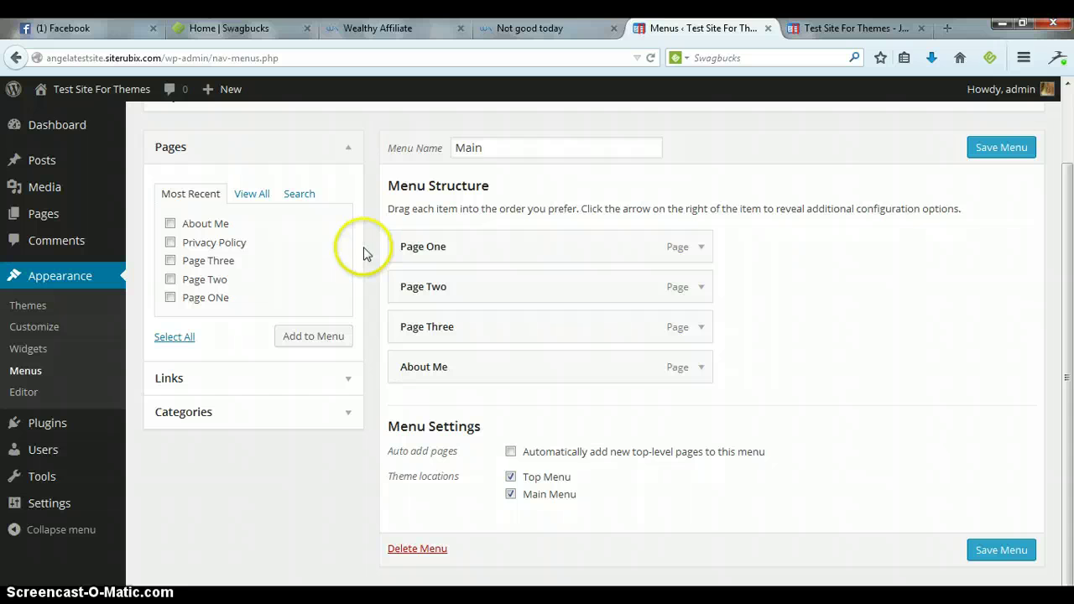
scroll(362, 256, up, 2)
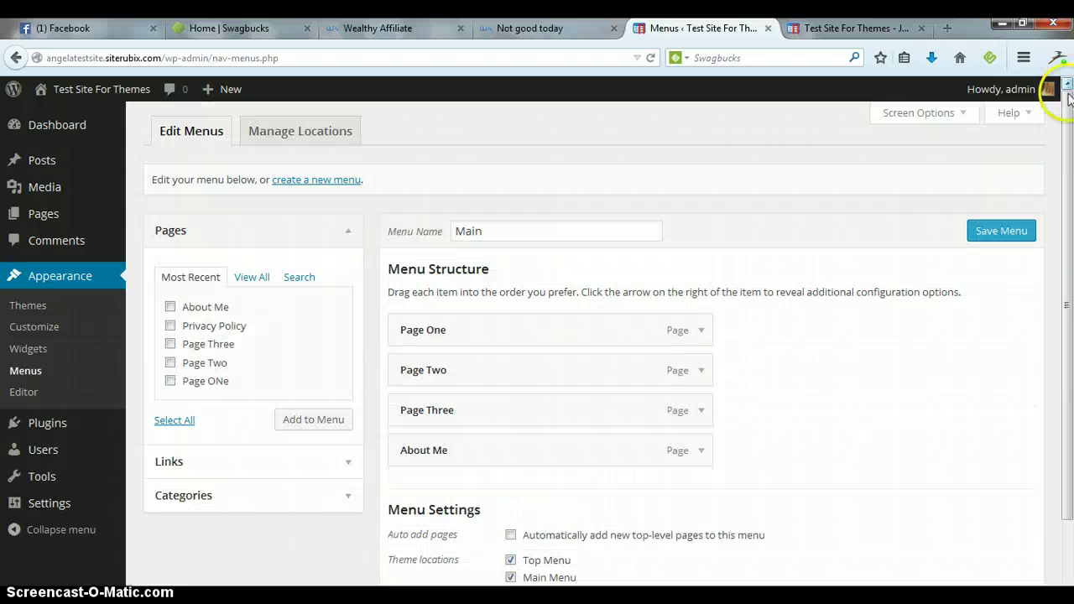
click(297, 134)
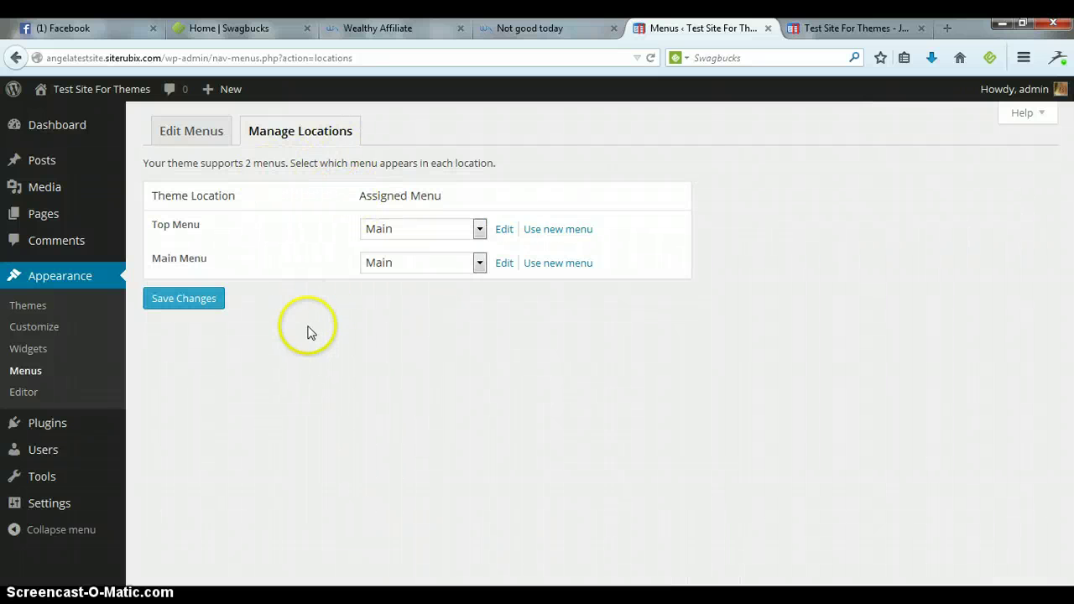
Step: Clear the Top Menu location's menu and check the live site's navigation
click(480, 229)
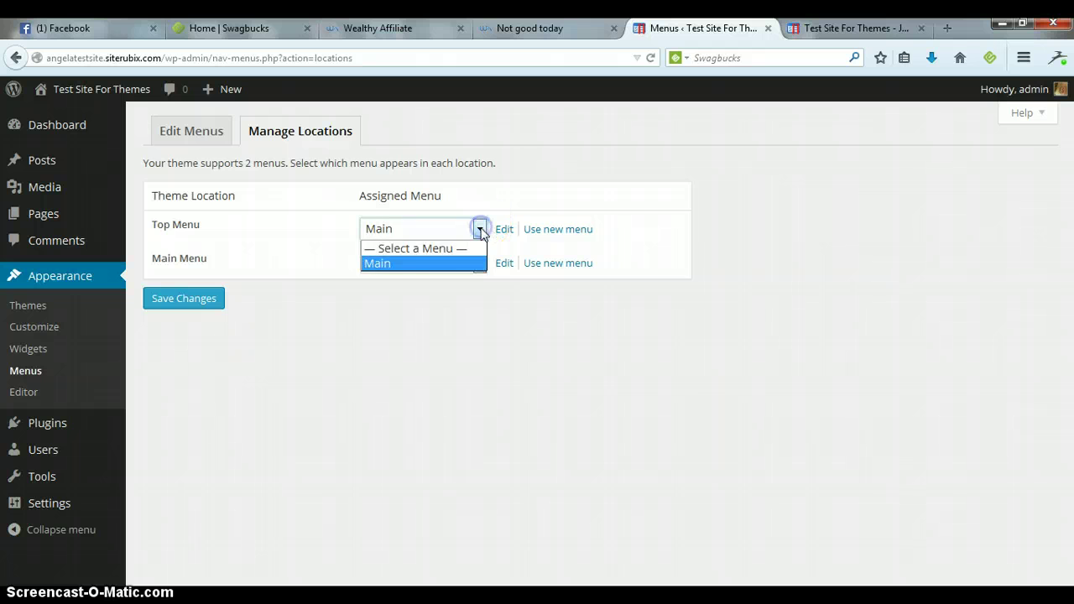
click(443, 250)
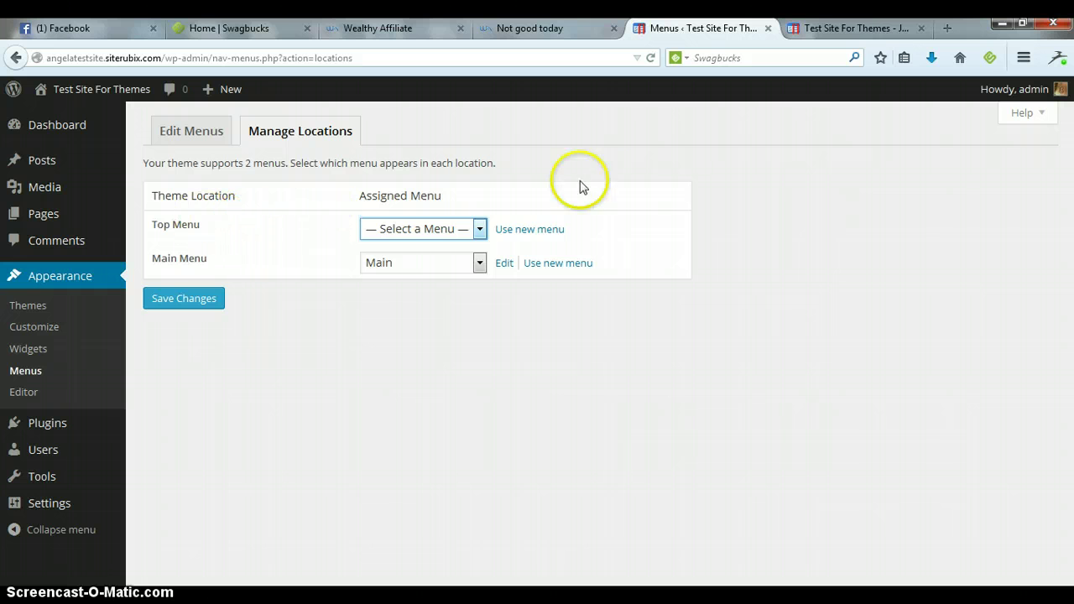
click(830, 27)
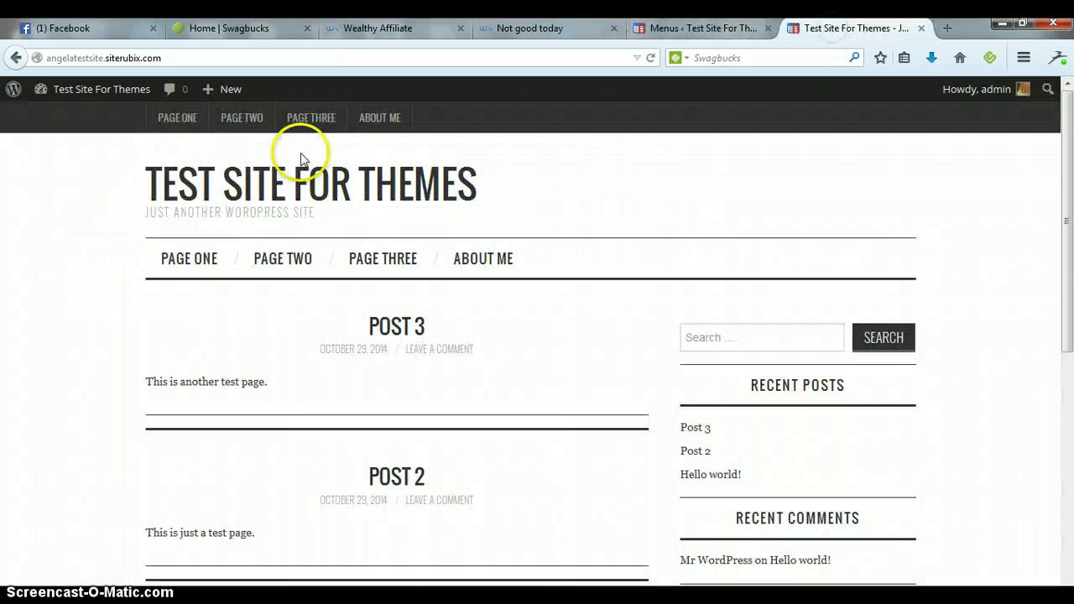
click(695, 28)
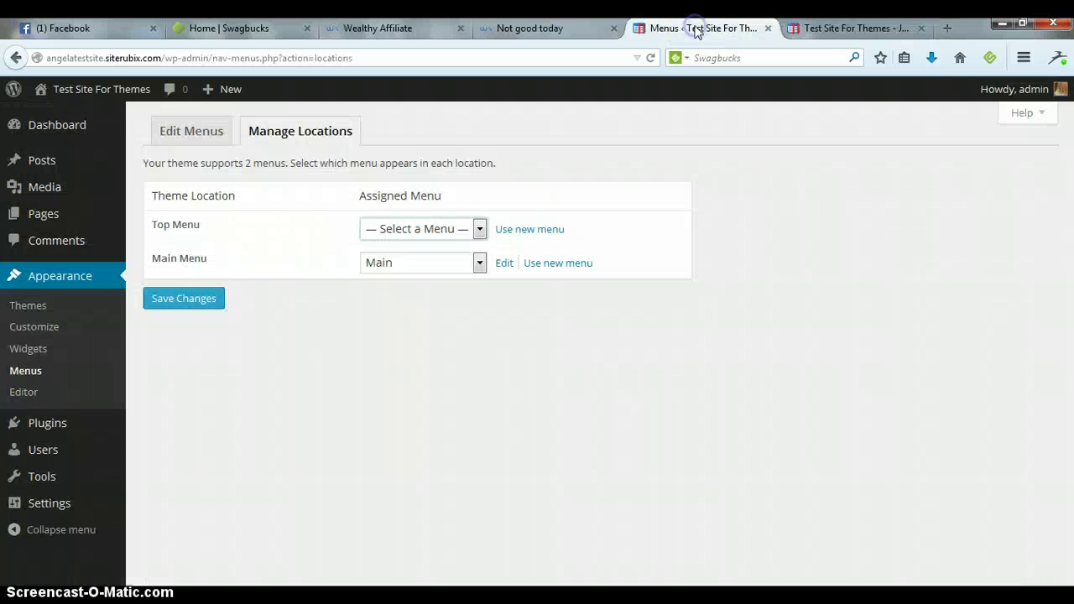
Step: Assign the Main menu to the Top Menu location and save the location settings
click(479, 231)
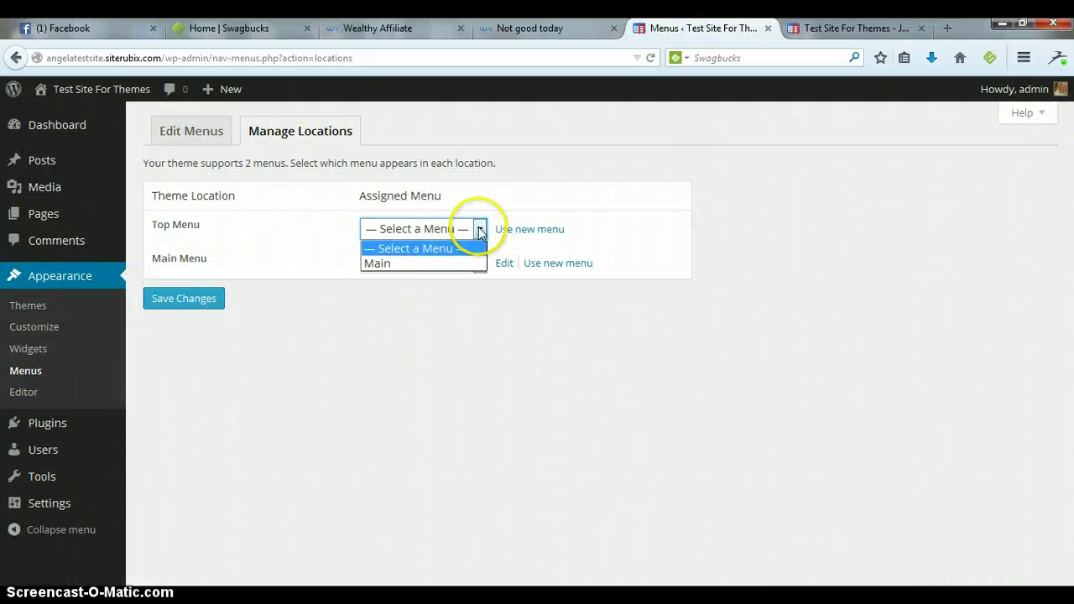
click(434, 265)
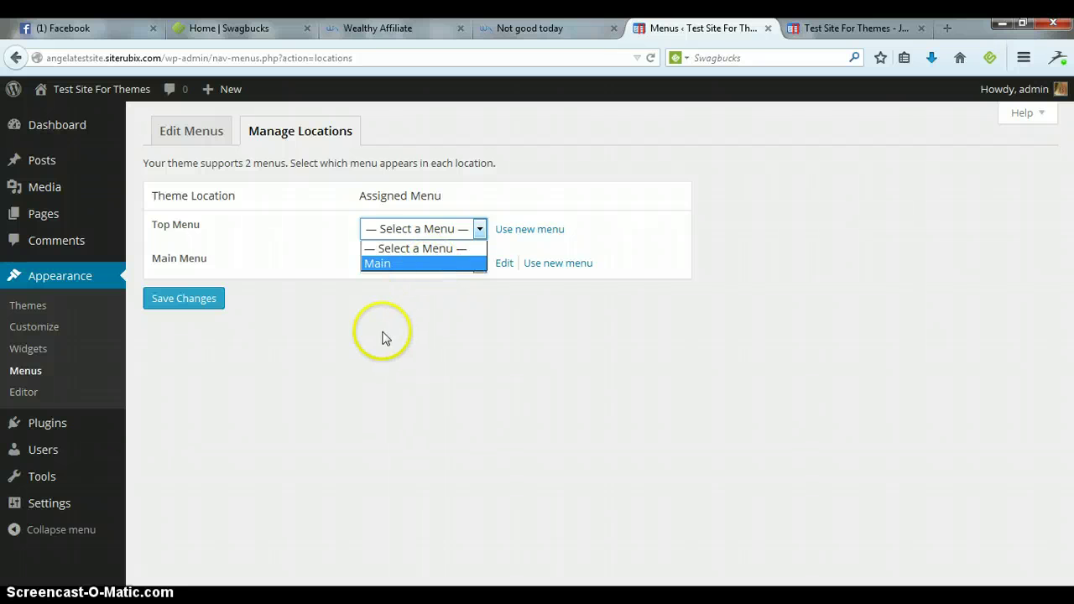
click(184, 300)
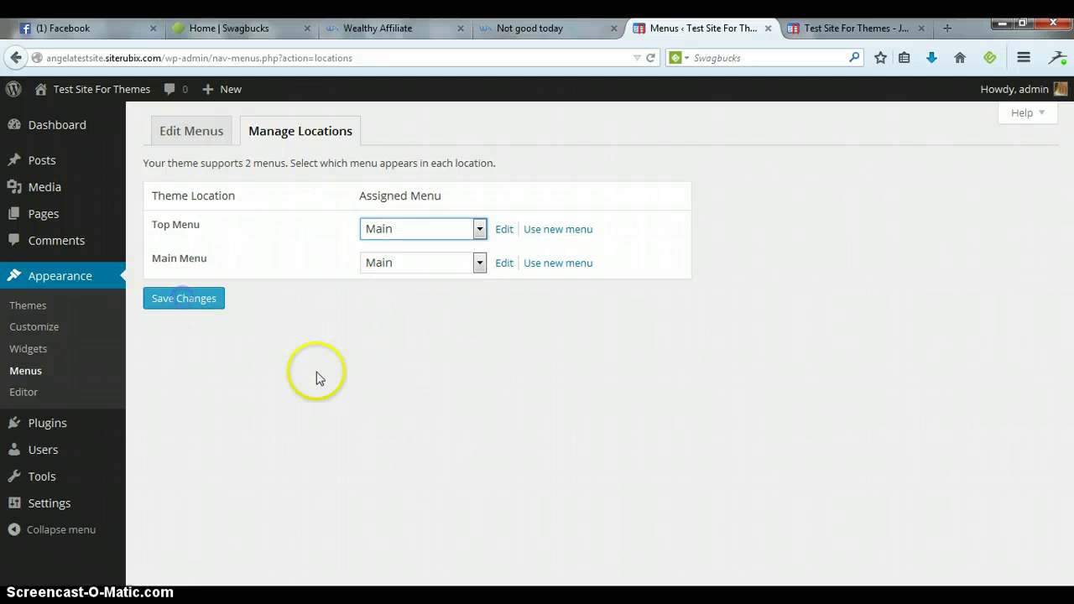
Step: Return to Edit Menus, save the Main menu, and view the live site's navigation
click(195, 132)
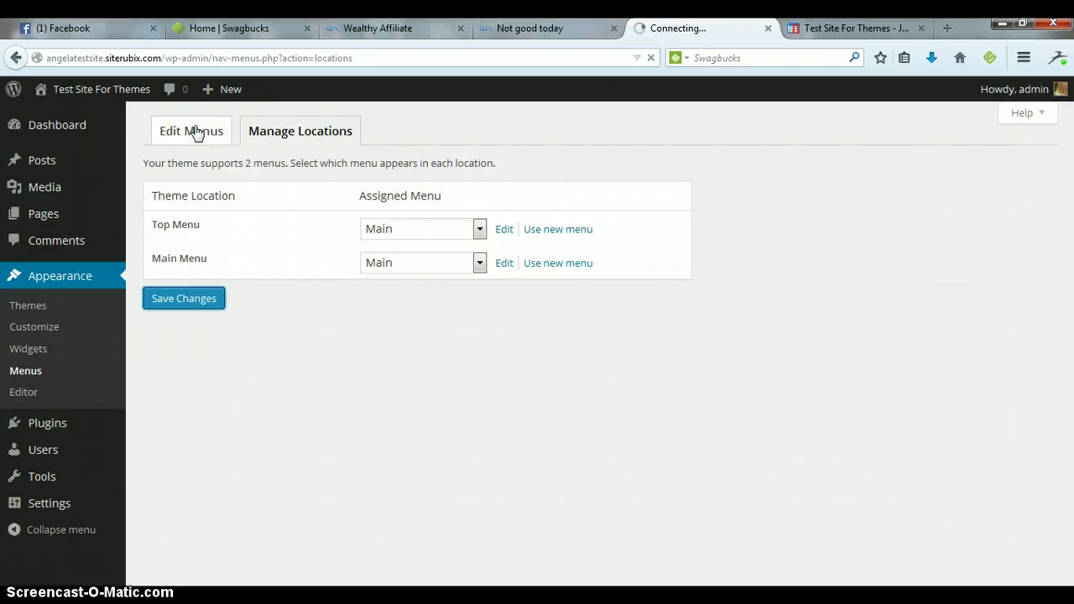
click(195, 133)
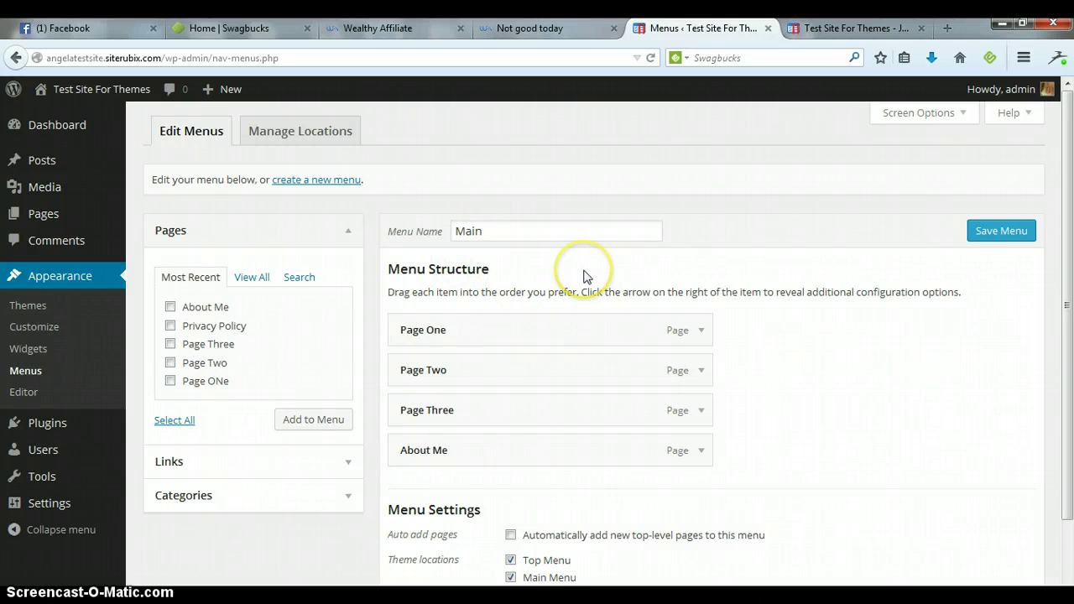
scroll(532, 562, down, 2)
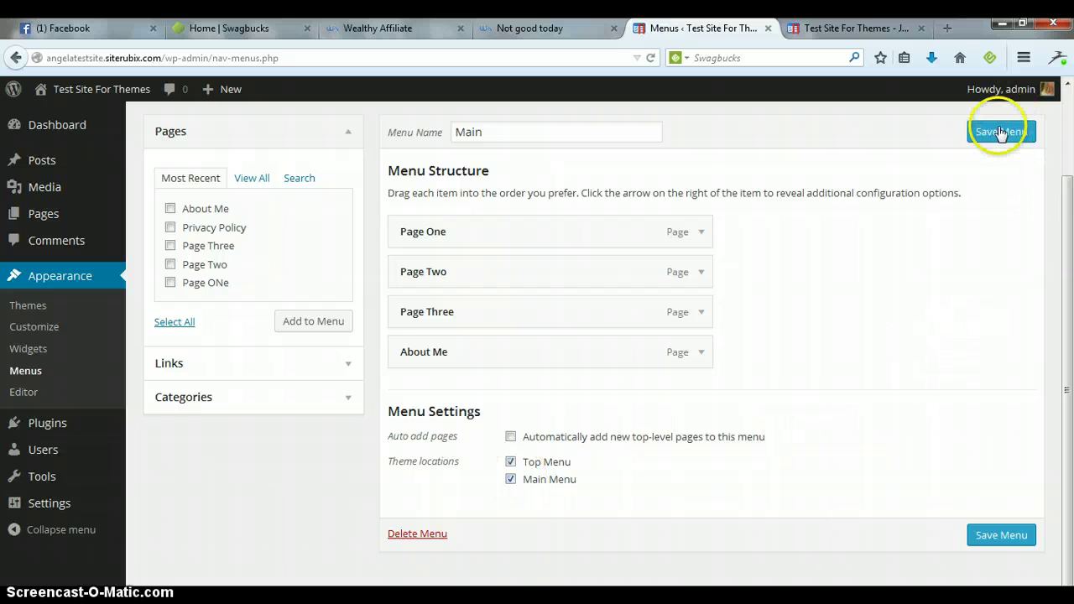
click(999, 135)
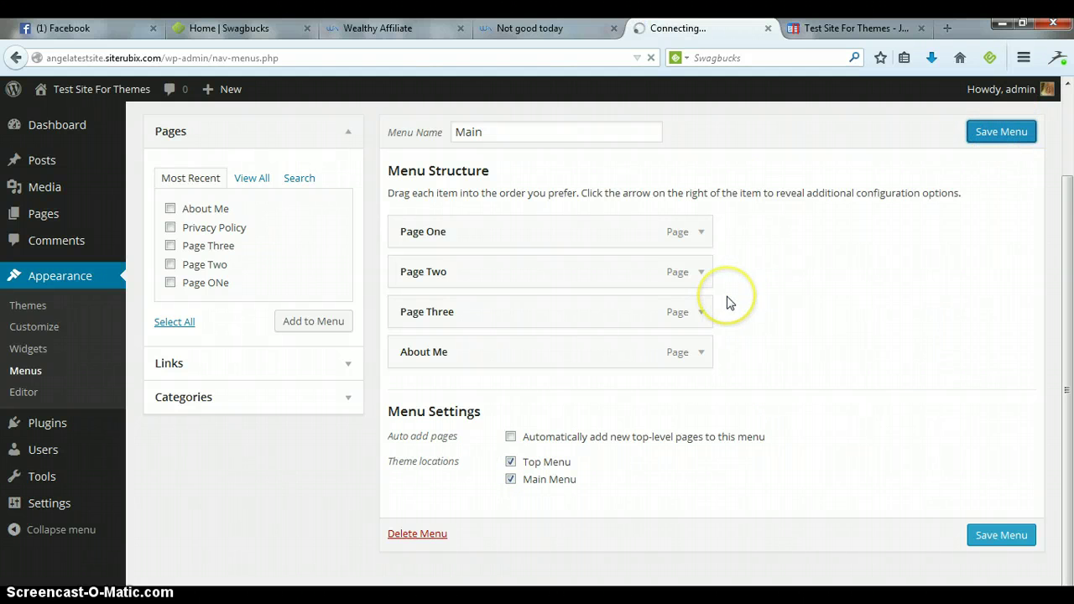
click(830, 28)
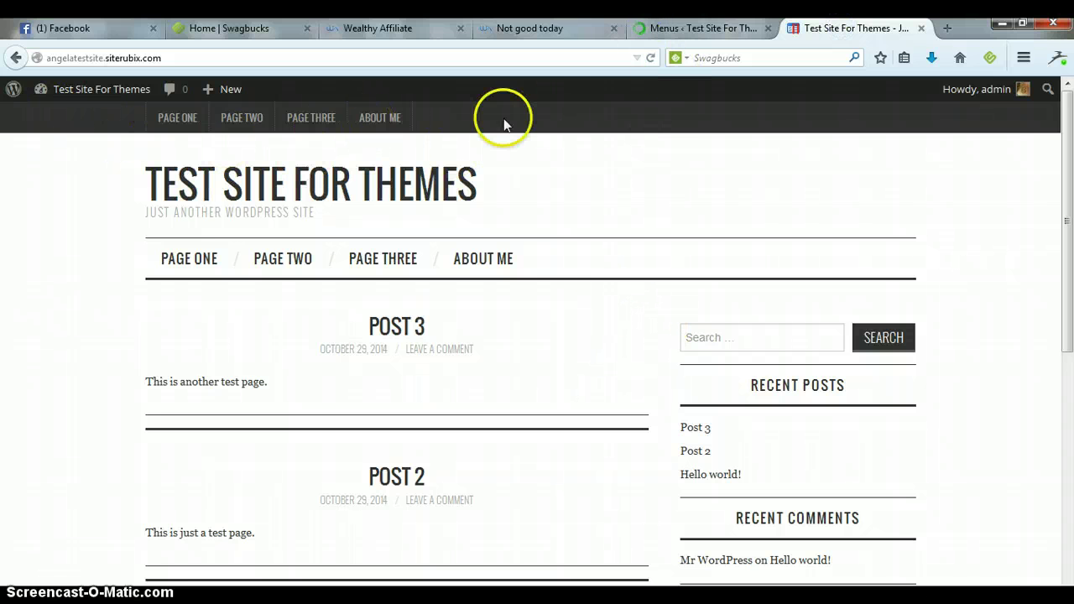
Step: Scroll to the live site's footer and follow its Privacy Policy link
scroll(585, 380, down, 5)
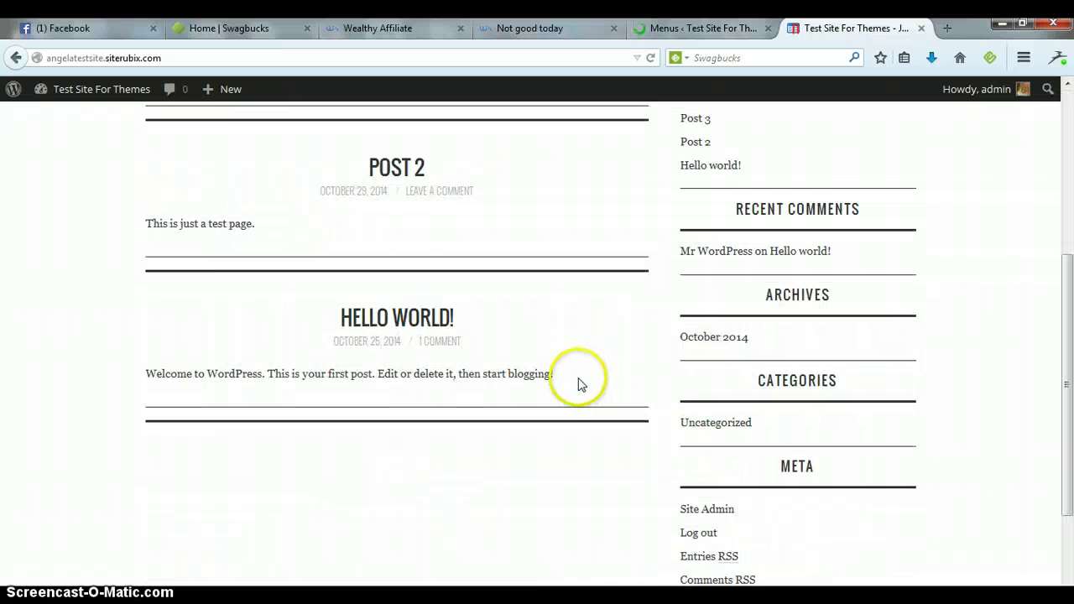
scroll(577, 385, down, 3)
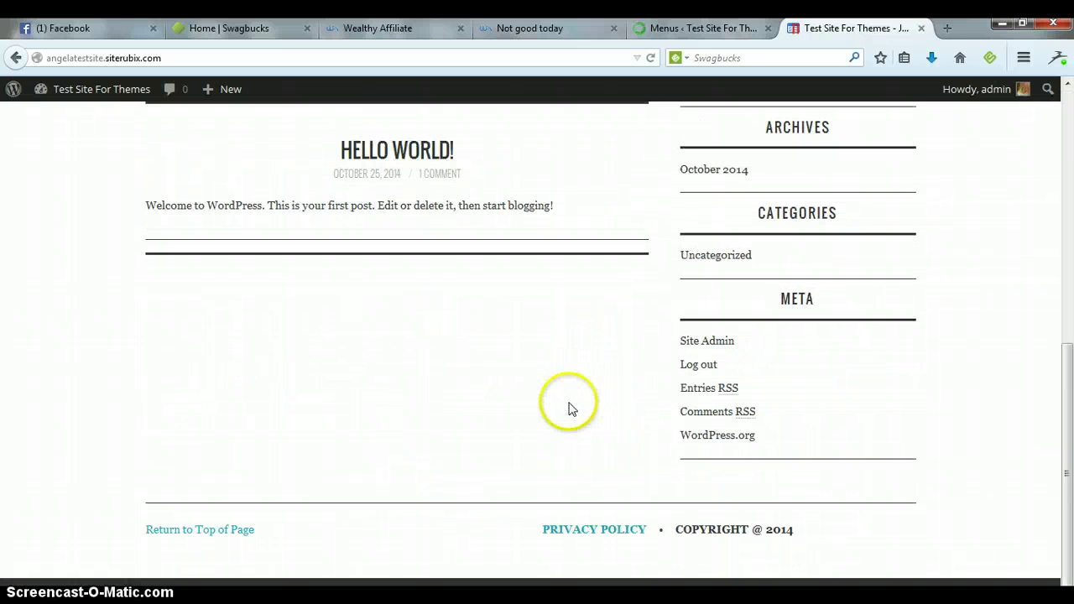
click(576, 530)
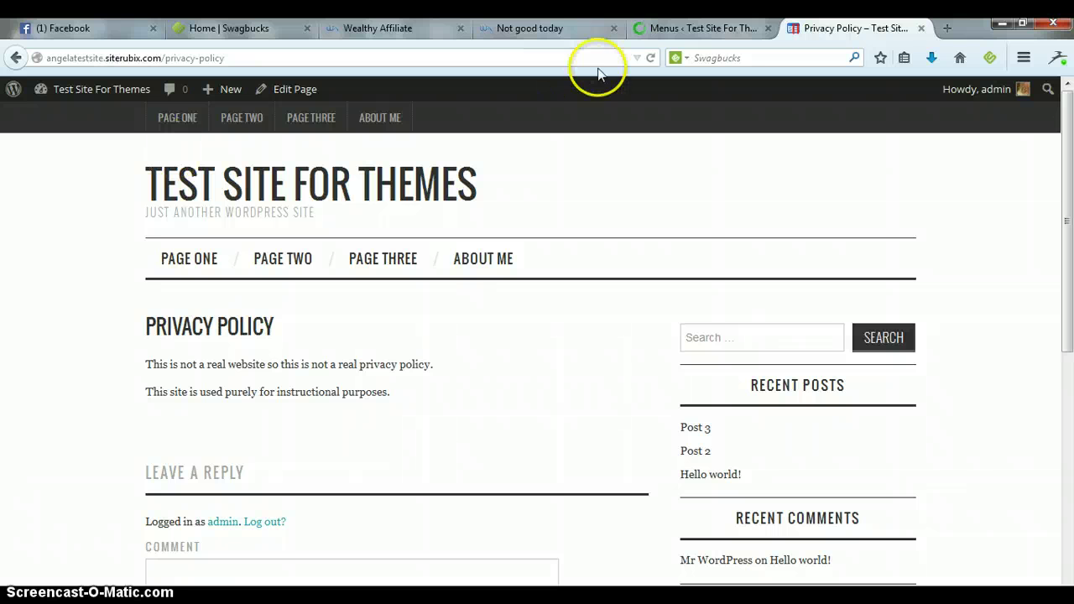
Step: Back in the Menus admin, open Manage Locations and confirm Main in the Top Menu dropdown
click(687, 28)
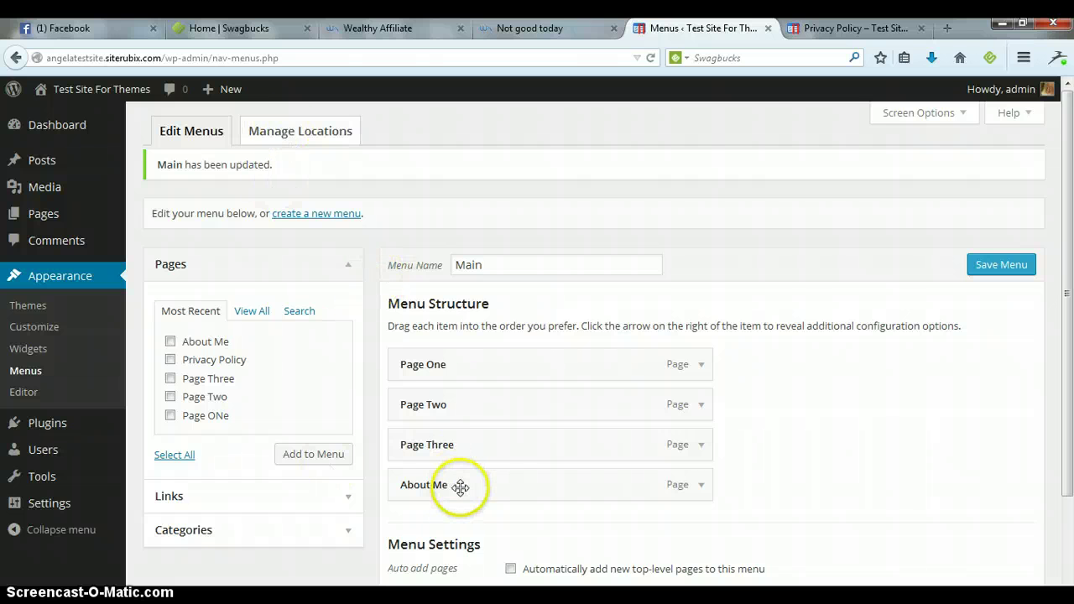
click(319, 134)
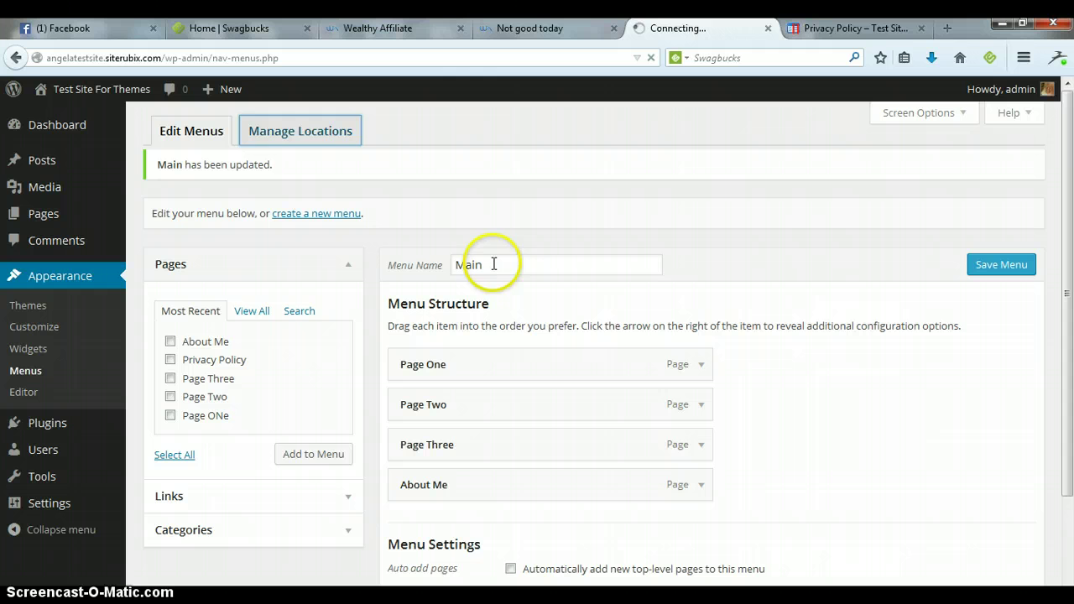
click(483, 265)
click(443, 265)
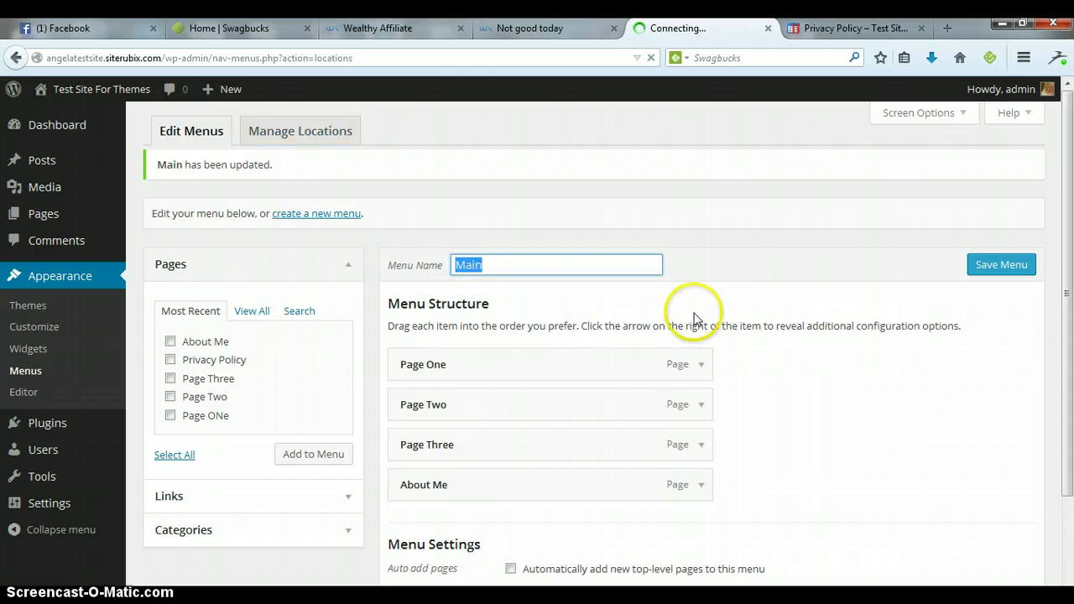